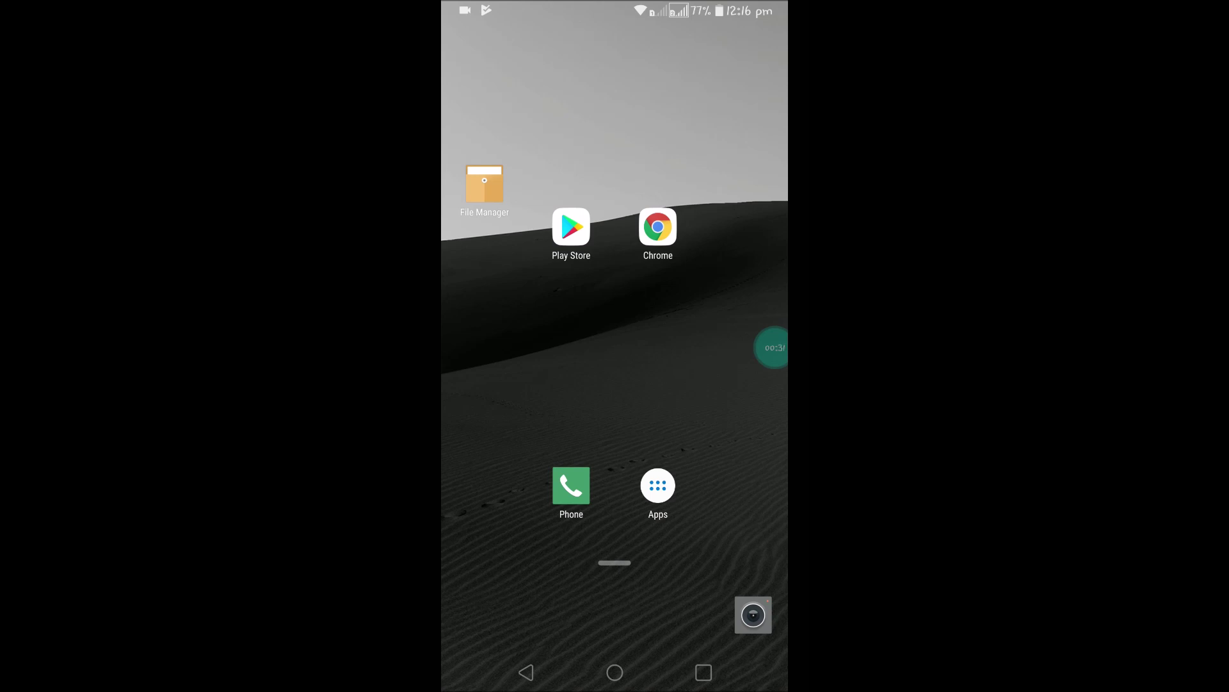
- Launch Google Play Games from the Android app drawer
click(658, 485)
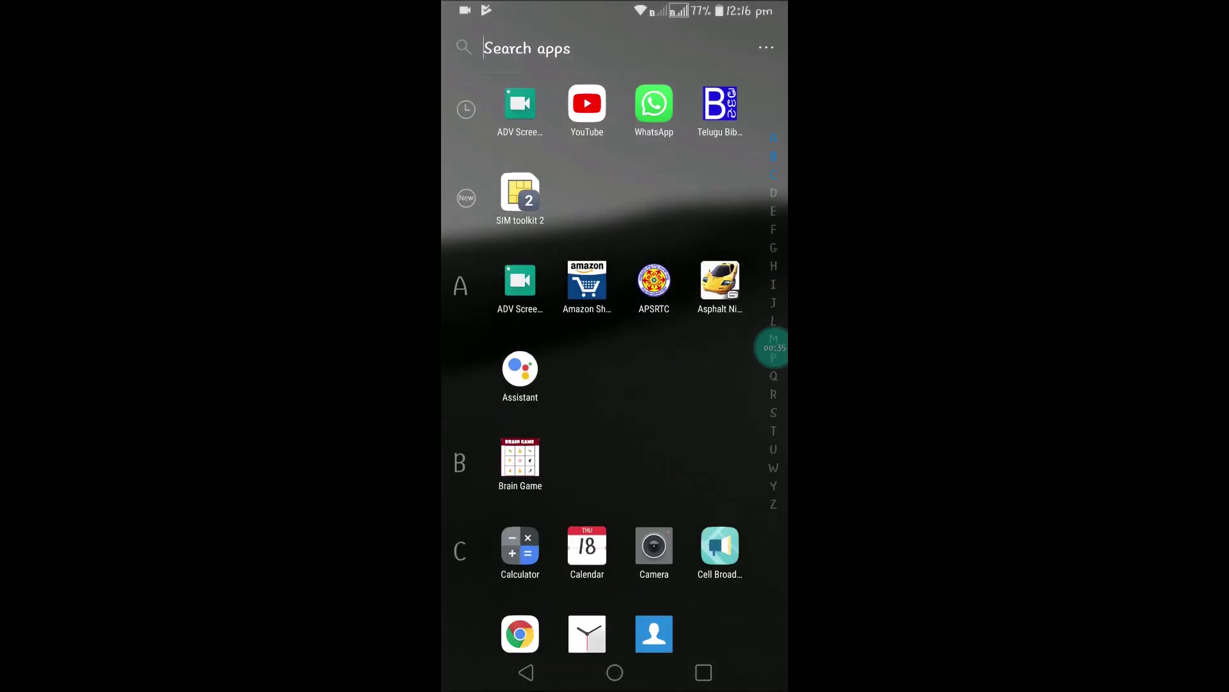
scroll(614, 365, down, 1)
scroll(615, 365, down, 3)
scroll(615, 366, down, 3)
scroll(615, 366, down, 5)
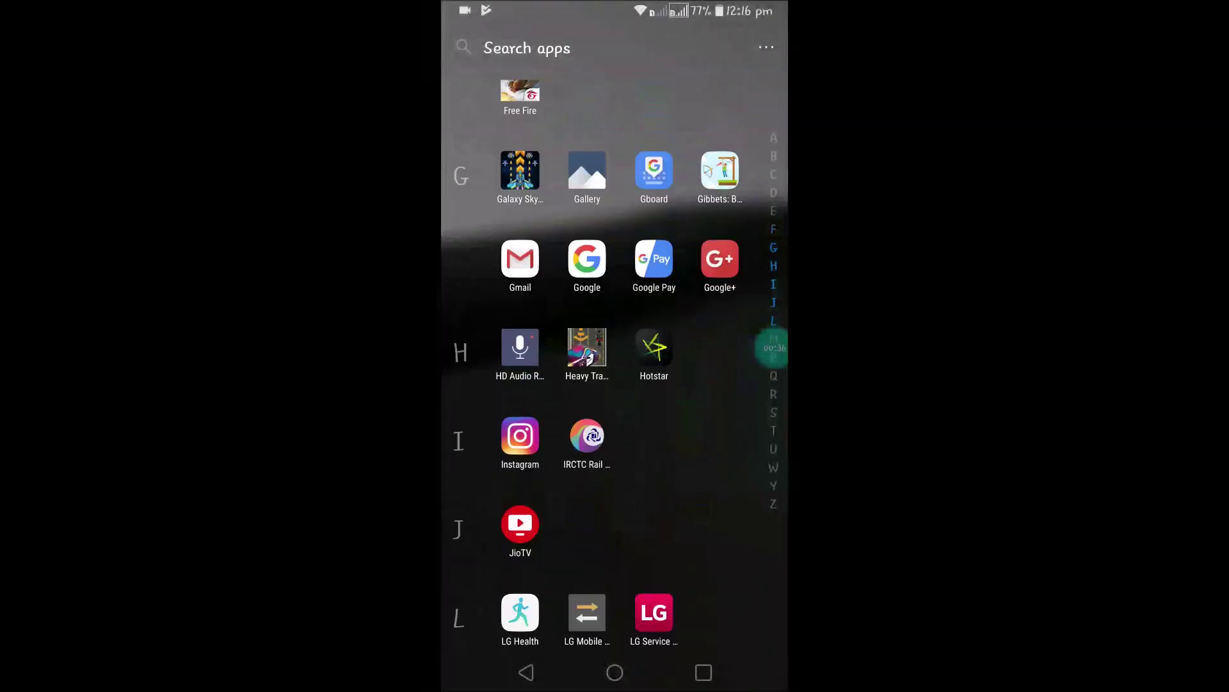
scroll(614, 365, down, 2)
scroll(615, 365, down, 3)
scroll(615, 365, down, 5)
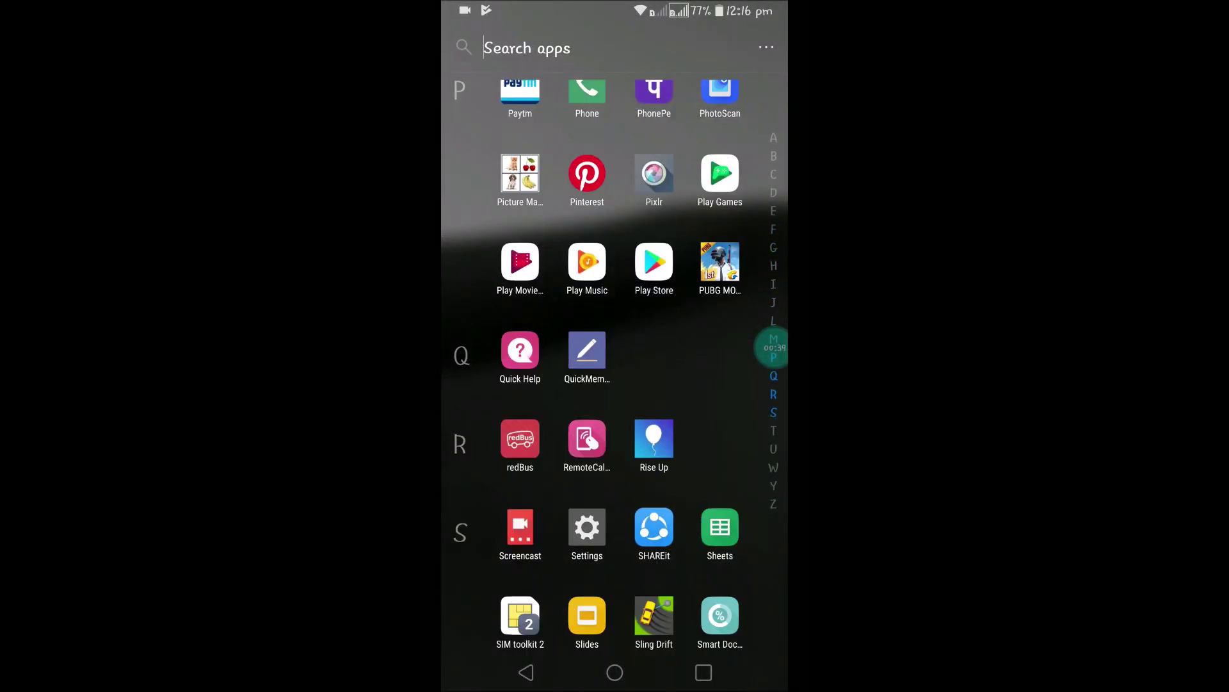
click(719, 175)
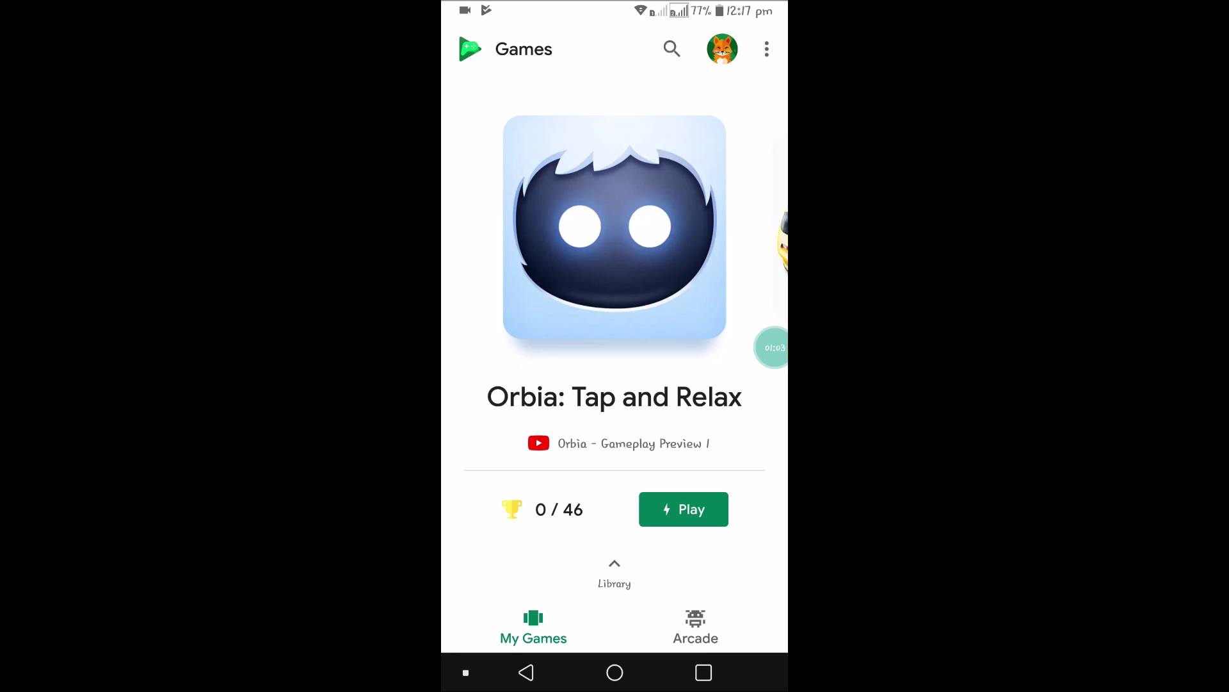
- Close the Orbia game sheet and go to Play Games Settings
click(616, 226)
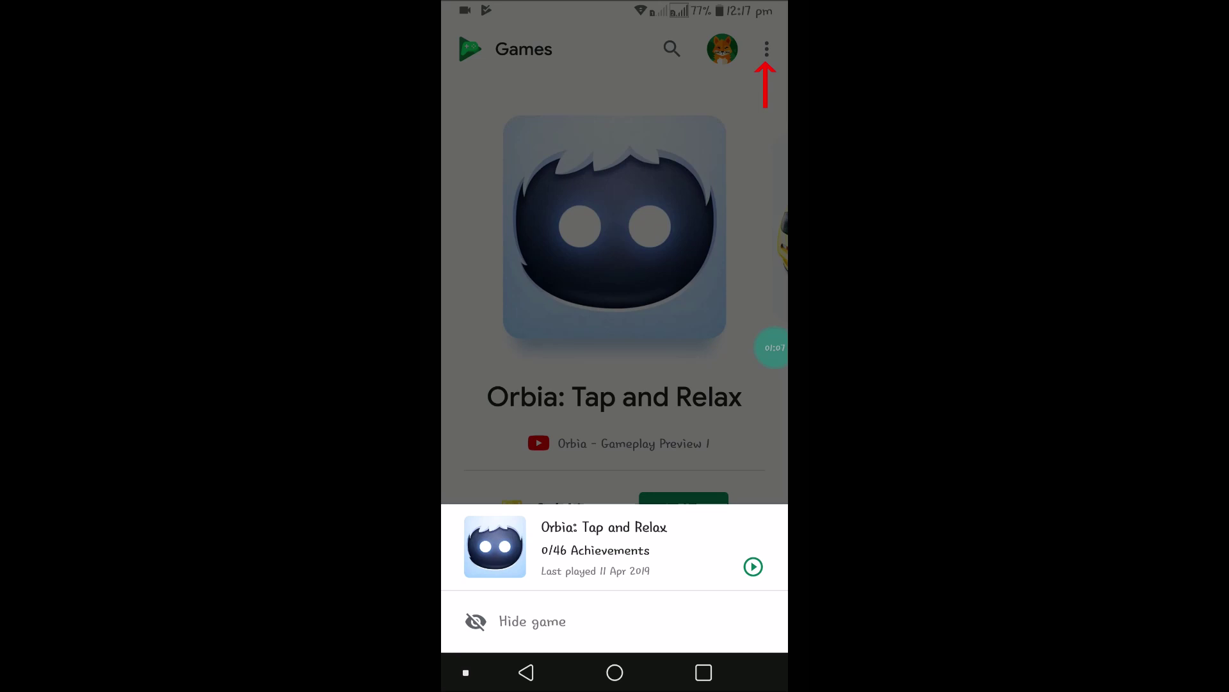
key(Escape)
click(766, 49)
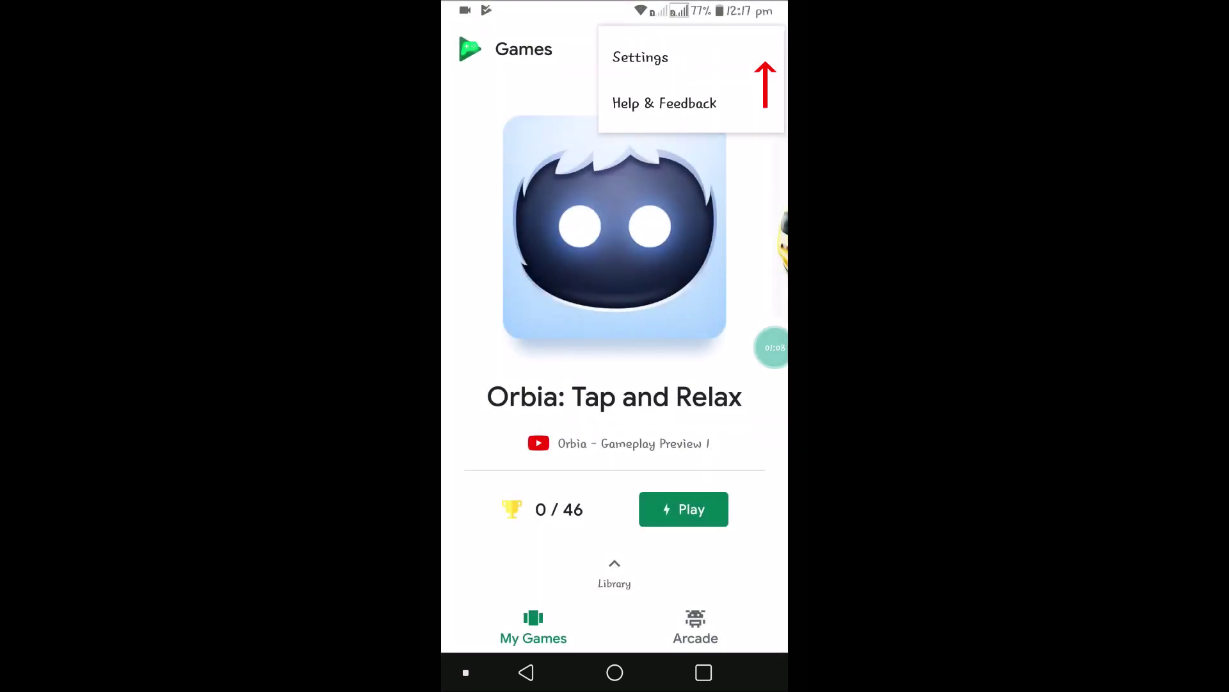
click(705, 53)
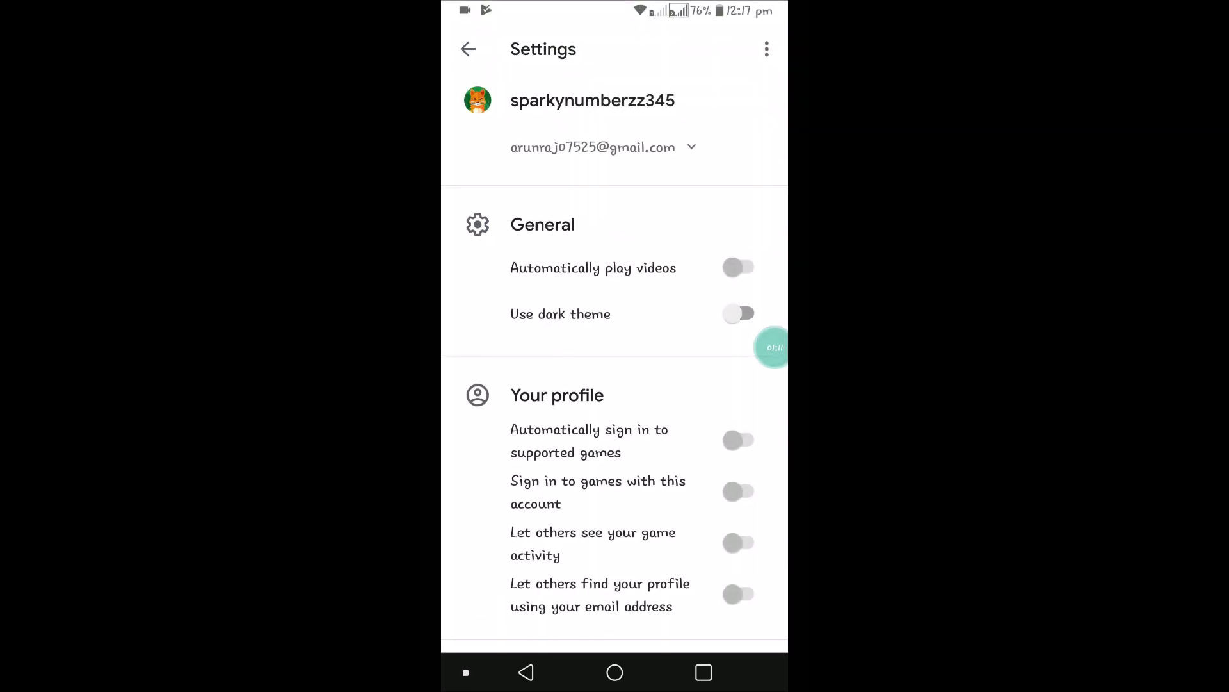
scroll(615, 385, down, 5)
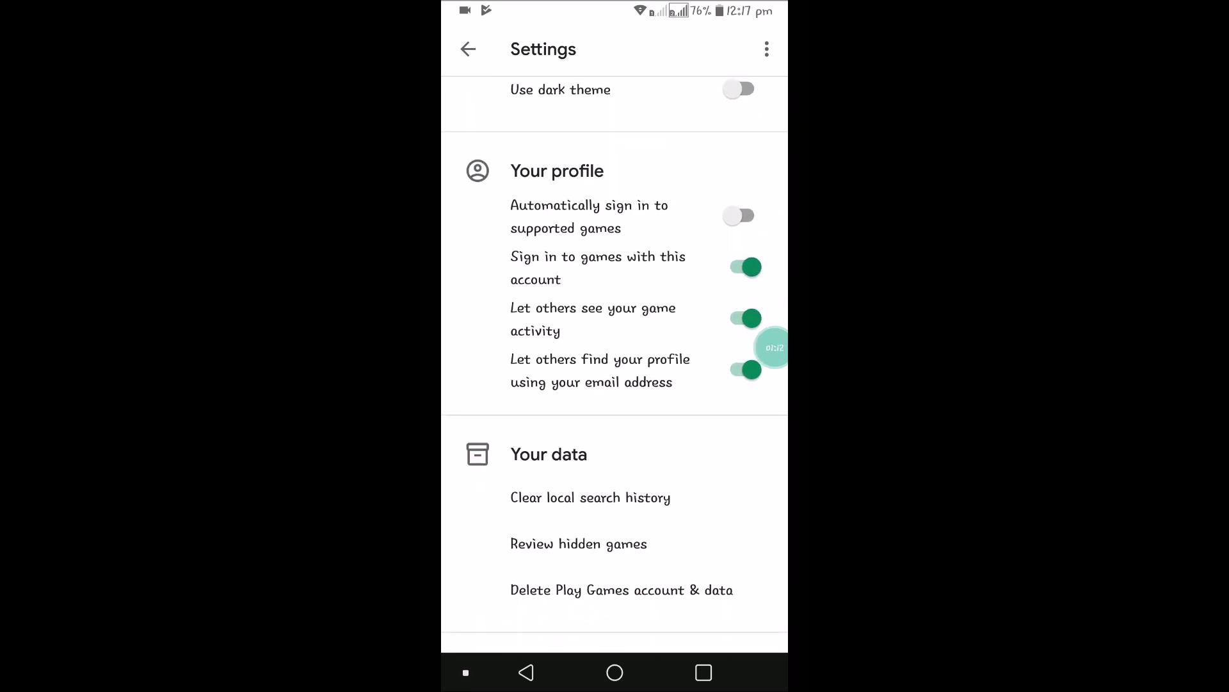
scroll(773, 348, down, 2)
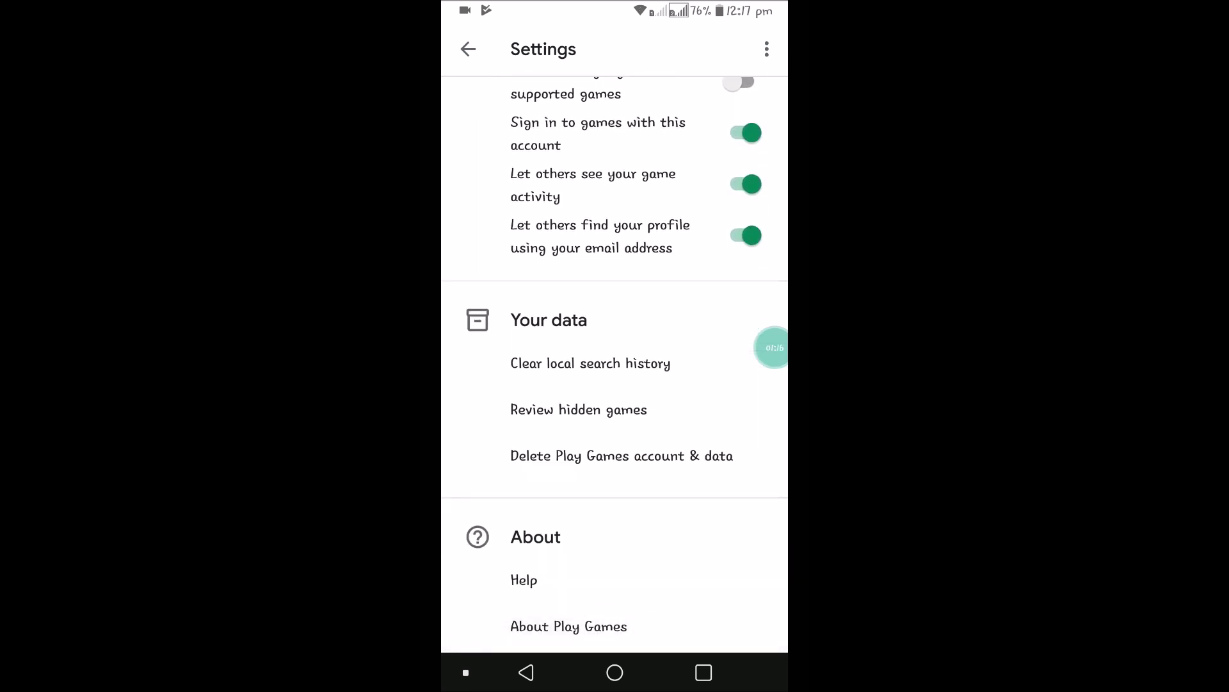
- Go to the 'Delete Play Games account & data' page
click(622, 456)
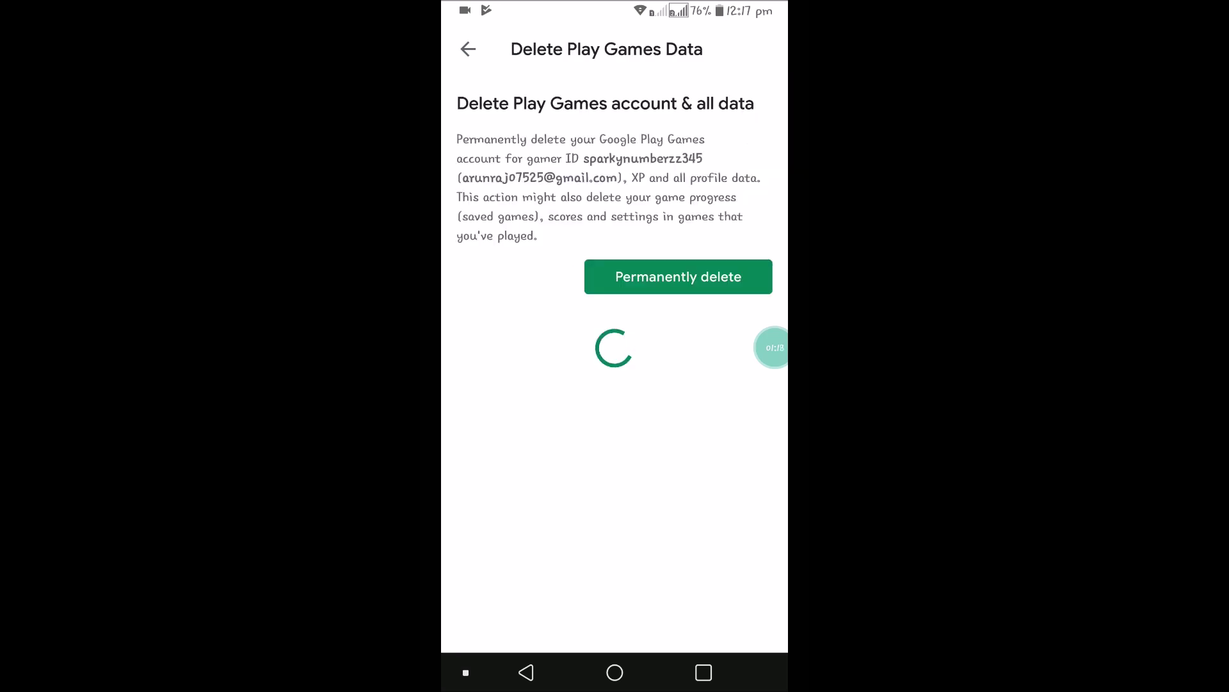
scroll(615, 385, down, 2)
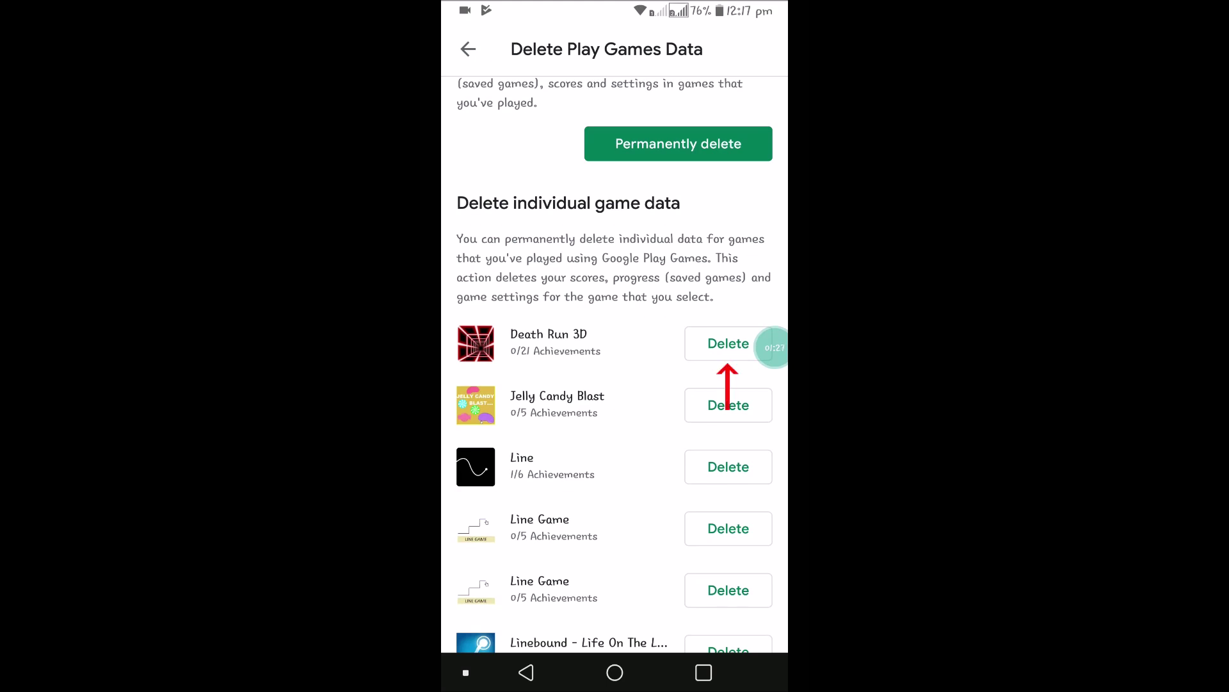
scroll(614, 365, down, 1)
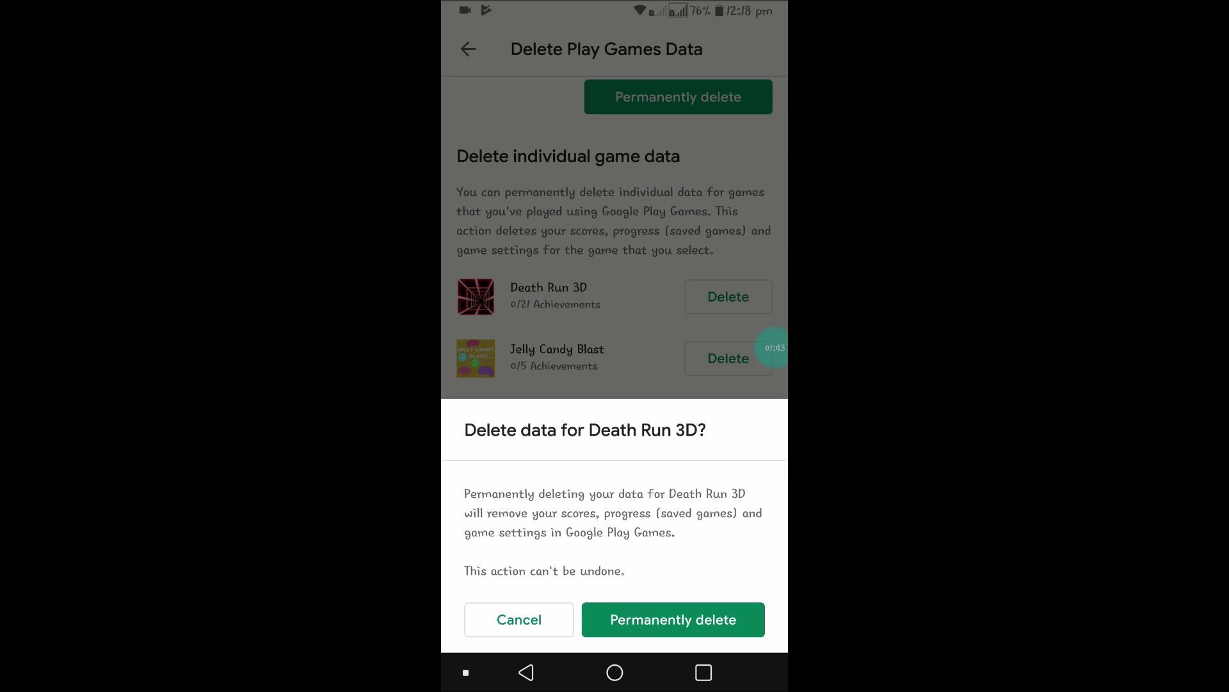
- Confirm Permanently delete for Death Run 3D's game data
click(673, 620)
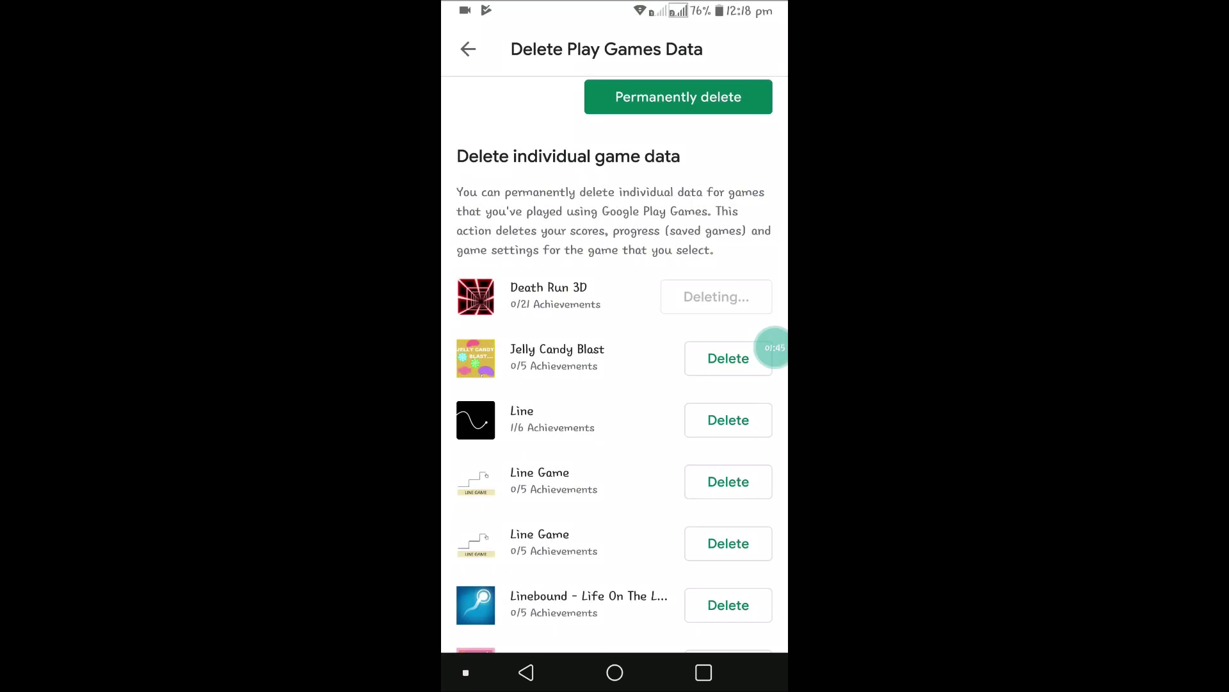